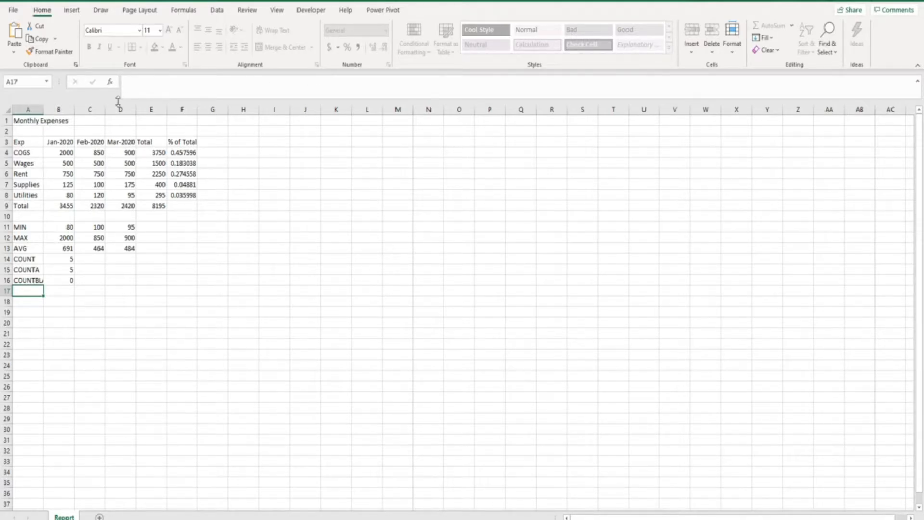
- Make the Monthly Expenses title in A1 bold at 18 pt and autofit row 1's height
{"action": "left_click", "coordinate": [28, 121]}
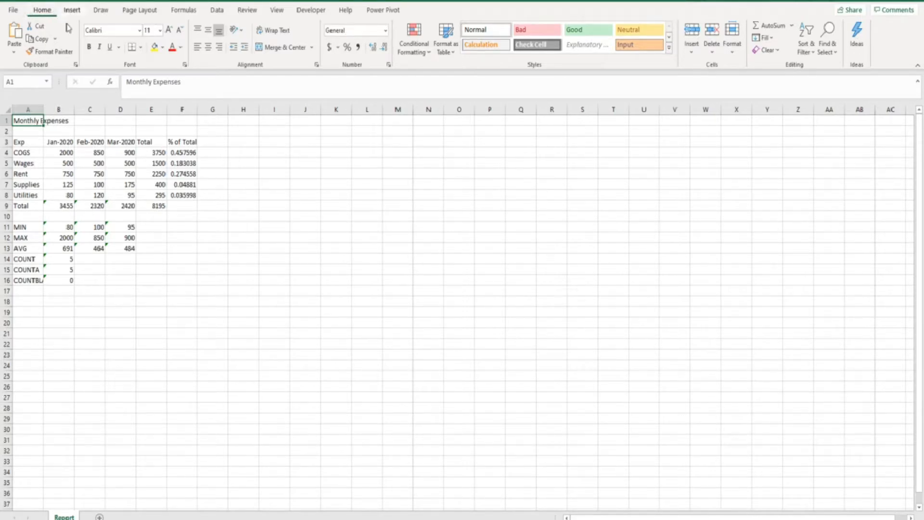
{"action": "left_click", "coordinate": [89, 48]}
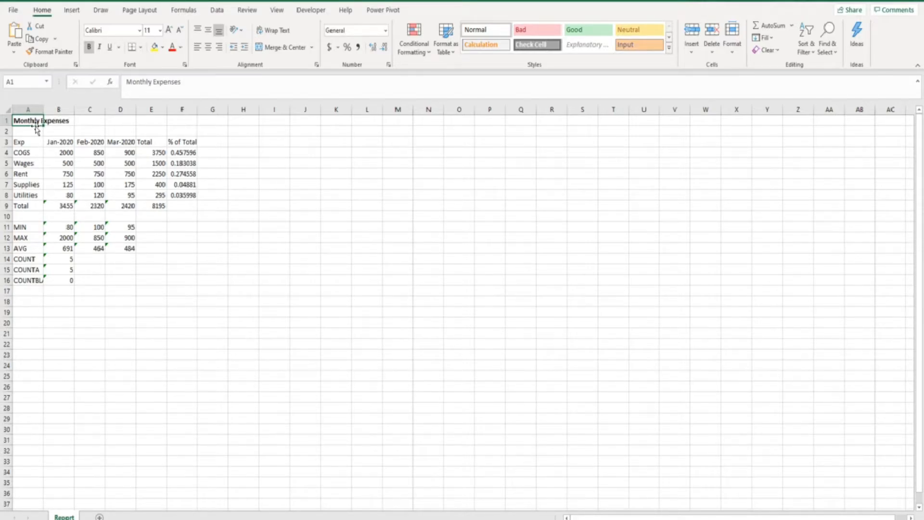
{"action": "left_click", "coordinate": [169, 31]}
{"action": "left_click", "coordinate": [161, 31]}
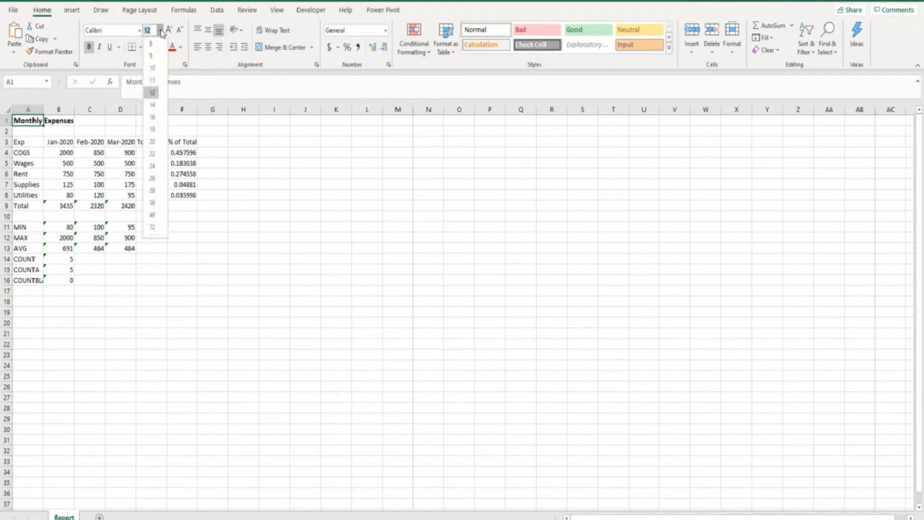
{"action": "left_click", "coordinate": [152, 129]}
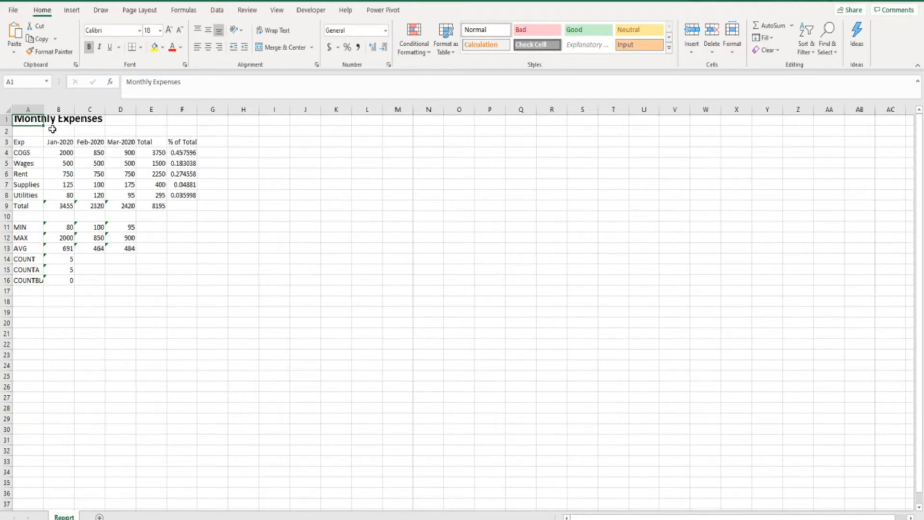
{"action": "double_click", "coordinate": [8, 125]}
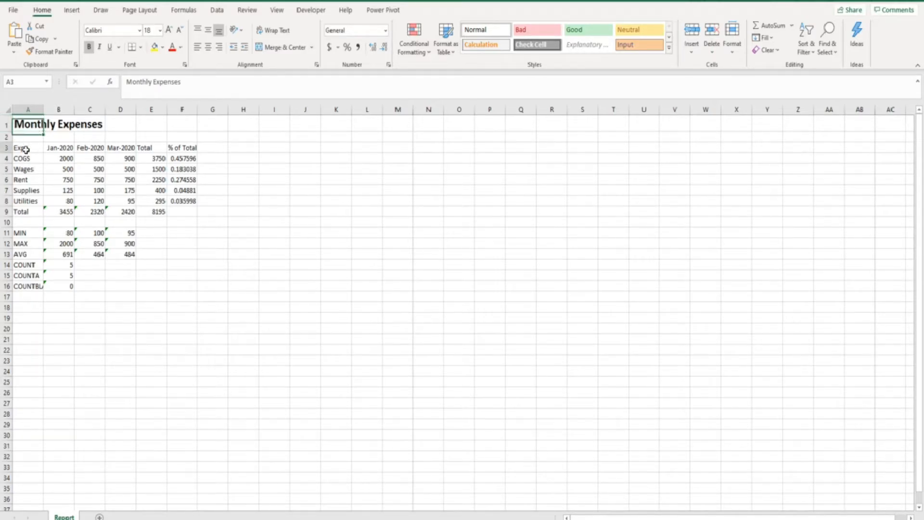
- Give header cells A3:F3 a Blue, Accent 1 fill and white font colour
{"action": "left_click_drag", "start_coordinate": [20, 149], "coordinate": [174, 148]}
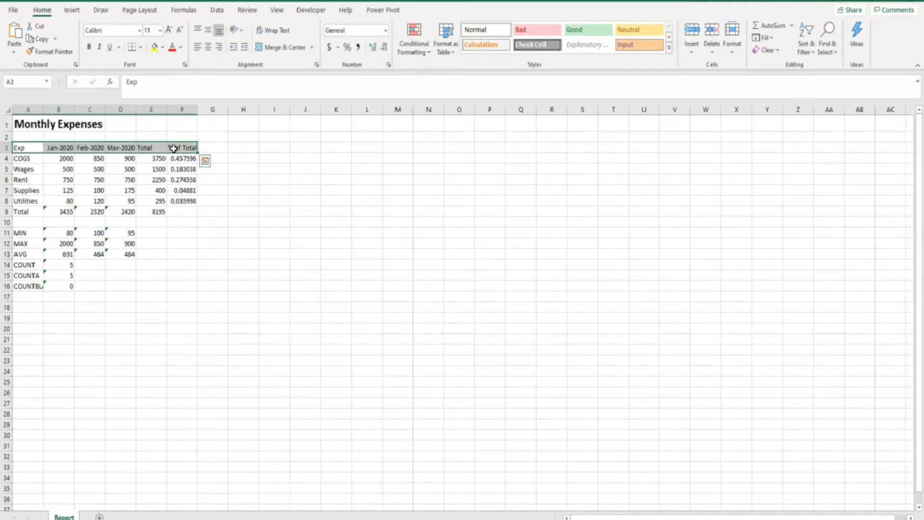
{"action": "left_click", "coordinate": [163, 48]}
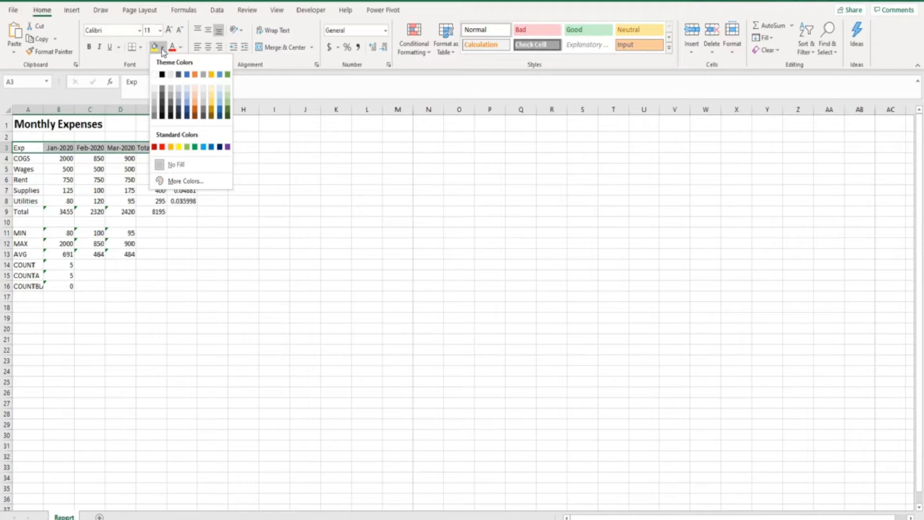
{"action": "left_click", "coordinate": [187, 74]}
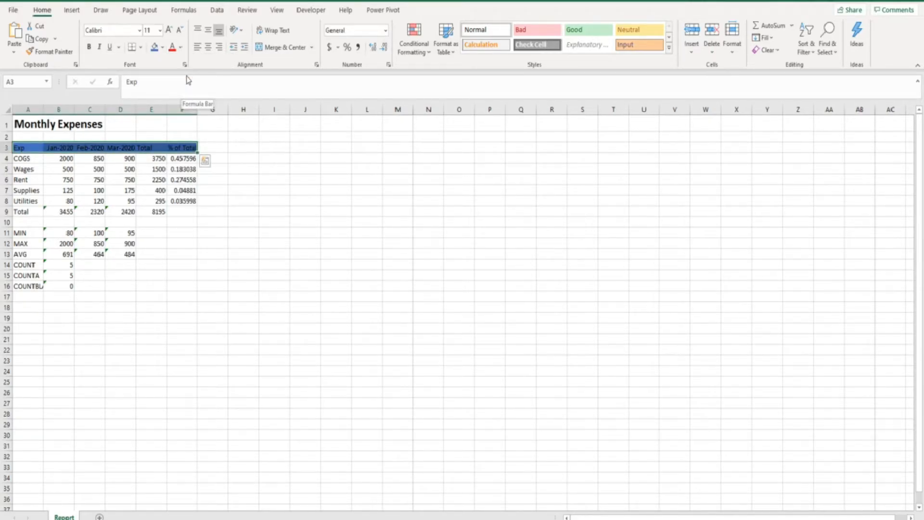
{"action": "left_click", "coordinate": [181, 48]}
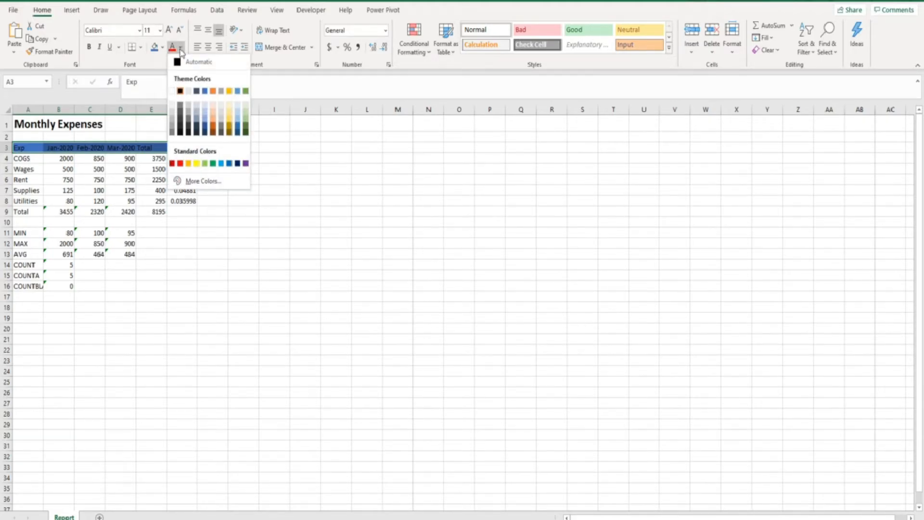
{"action": "left_click", "coordinate": [173, 91]}
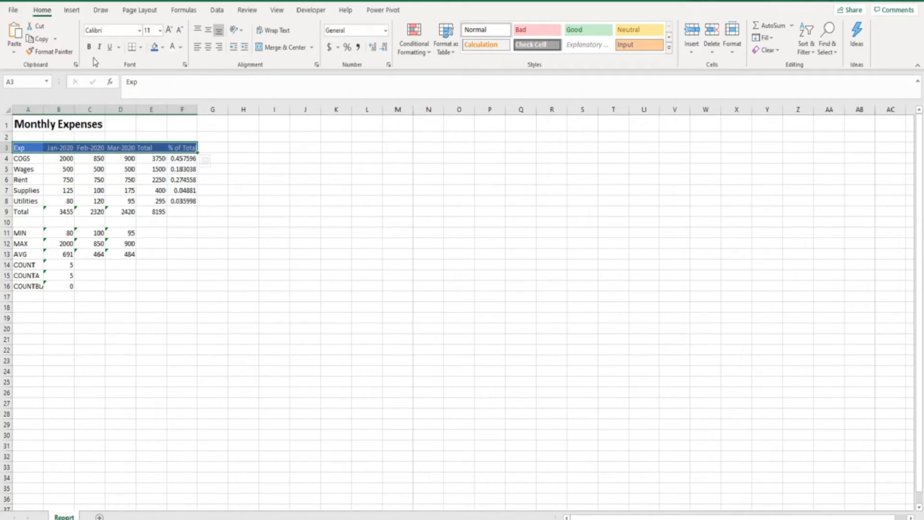
- Bold the header row text with Ctrl+B and fill label cells A4:A8 light grey
{"action": "key", "text": "ctrl+b"}
{"action": "left_click", "coordinate": [38, 160]}
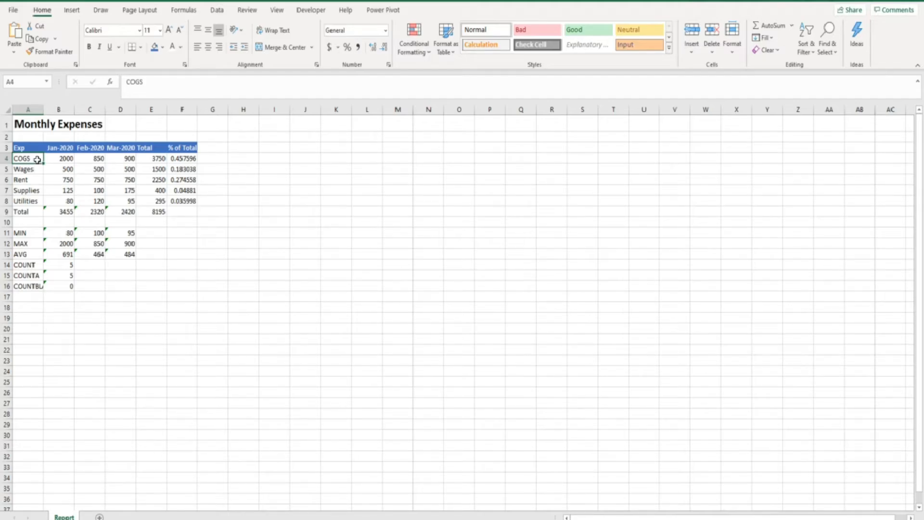
{"action": "left_click_drag", "start_coordinate": [37, 160], "coordinate": [34, 201]}
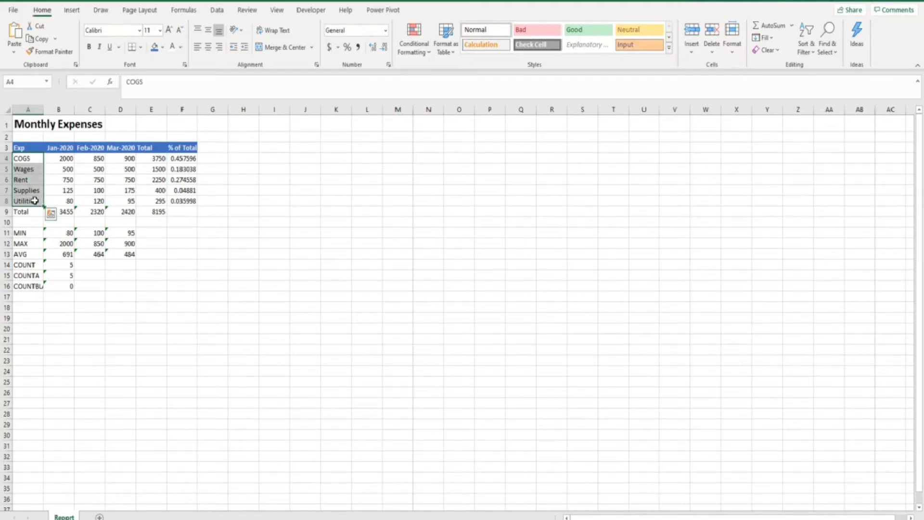
{"action": "left_click", "coordinate": [162, 47]}
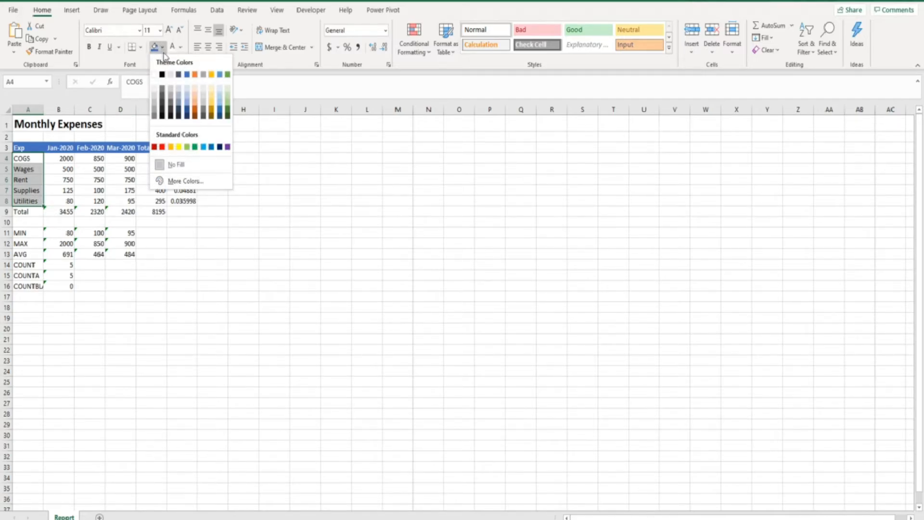
{"action": "left_click", "coordinate": [171, 75]}
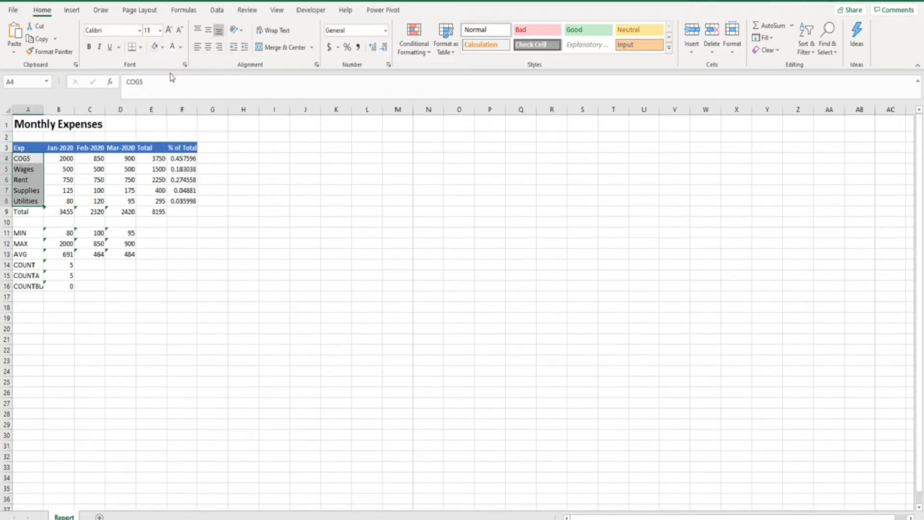
{"action": "left_click", "coordinate": [58, 159]}
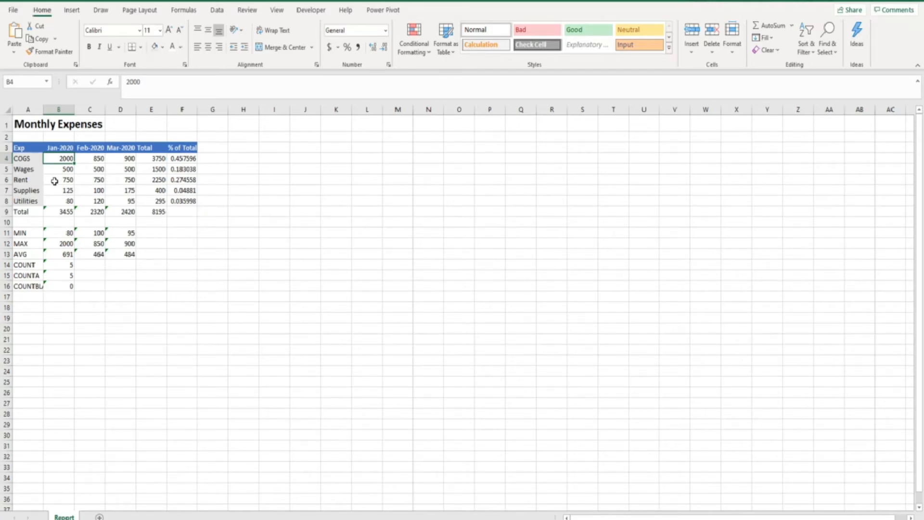
- Fill the Total column E4:E8 and Total row A9:D9 light gold and make them bold
{"action": "left_click_drag", "start_coordinate": [149, 160], "coordinate": [152, 211]}
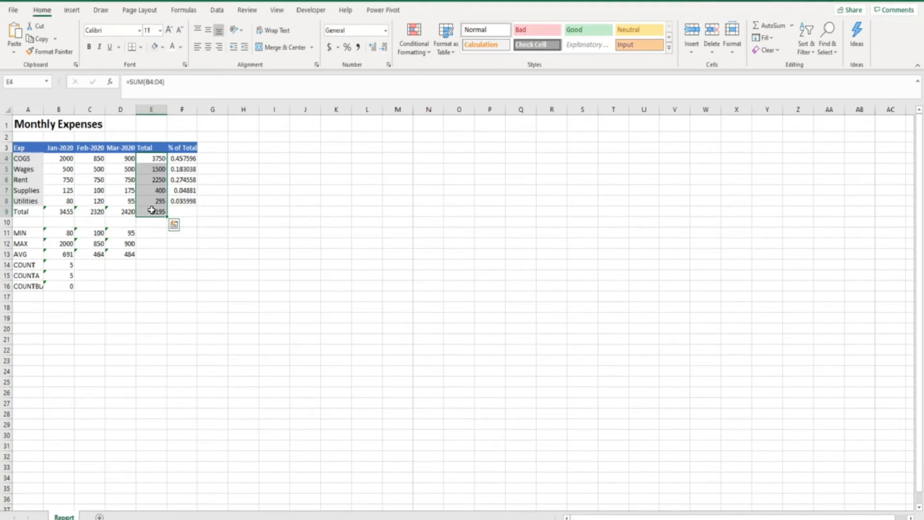
{"action": "left_click", "coordinate": [31, 211], "text": "ctrl"}
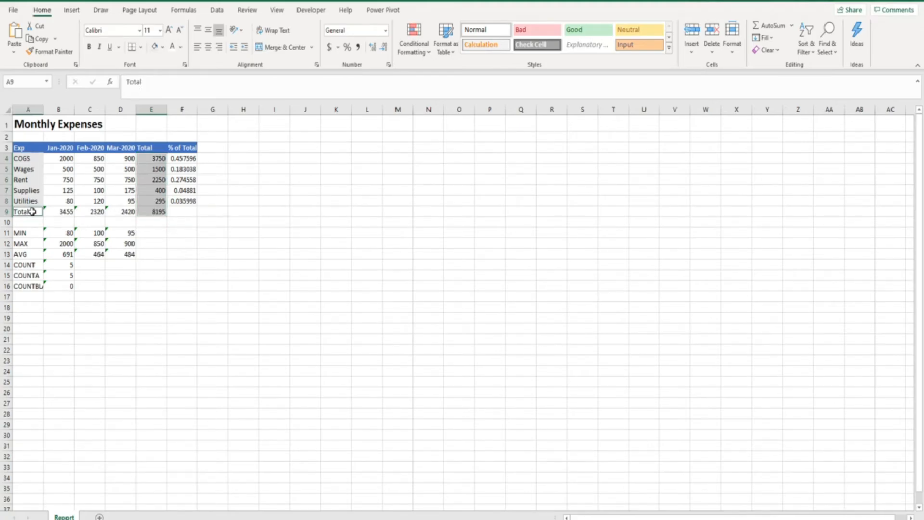
{"action": "left_click_drag", "start_coordinate": [31, 211], "coordinate": [124, 211]}
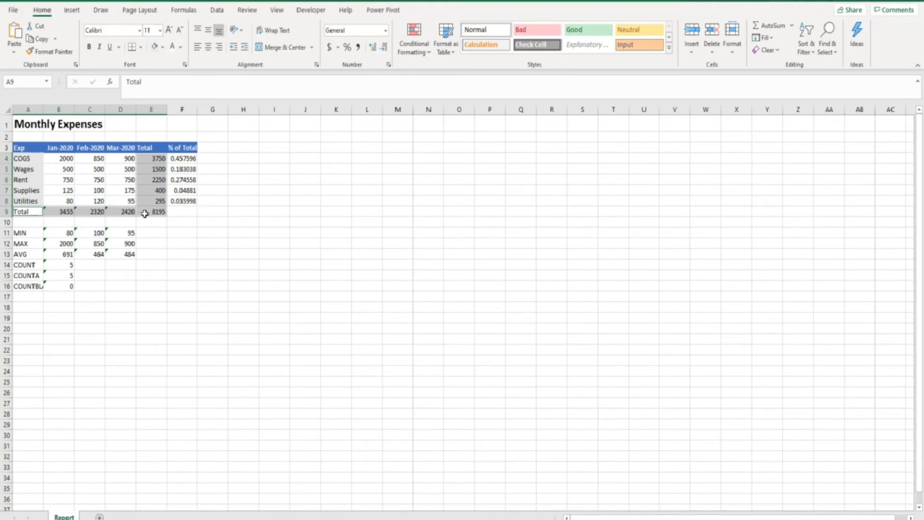
{"action": "left_click", "coordinate": [163, 47]}
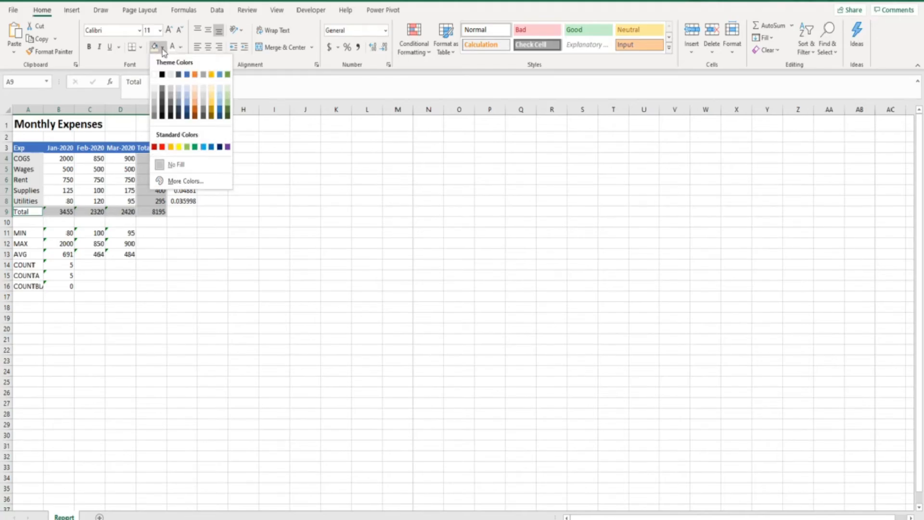
{"action": "left_click", "coordinate": [212, 90]}
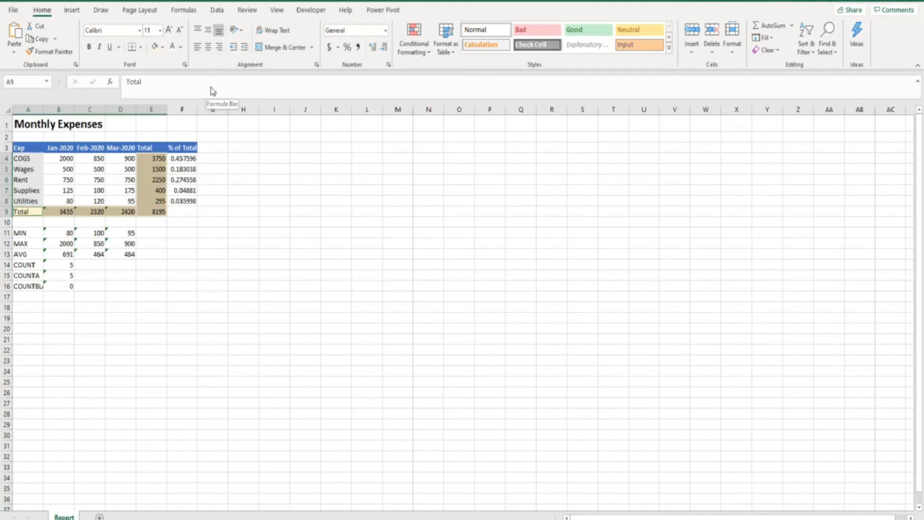
{"action": "left_click", "coordinate": [90, 48]}
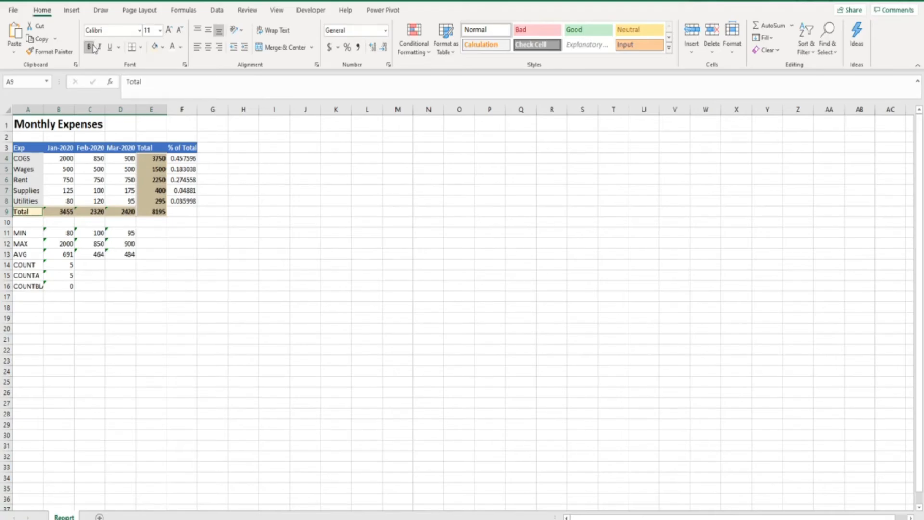
{"action": "left_click", "coordinate": [208, 158]}
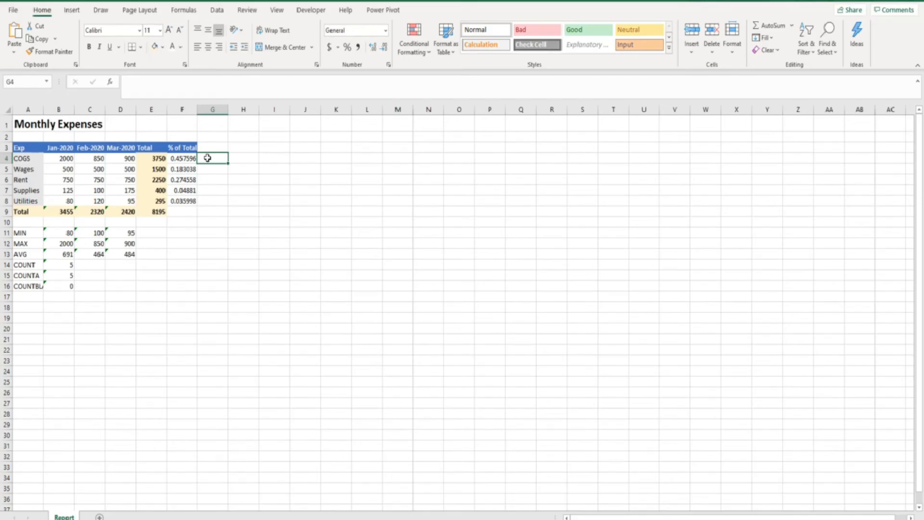
- Select the header row, label cells and monthly values B4:D8 in turn to review the formatting
{"action": "left_click_drag", "start_coordinate": [33, 145], "coordinate": [166, 150]}
{"action": "left_click_drag", "start_coordinate": [34, 158], "coordinate": [151, 212]}
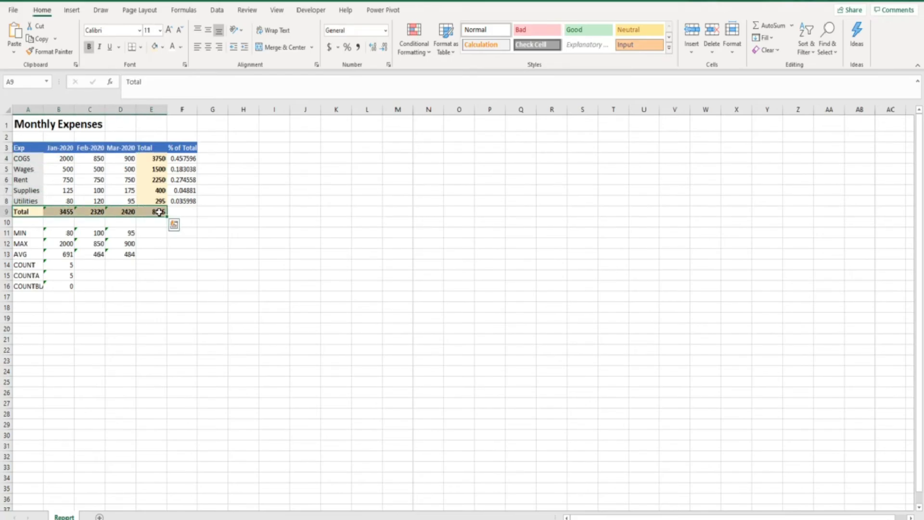
{"action": "left_click_drag", "start_coordinate": [60, 159], "coordinate": [122, 200]}
{"action": "left_click", "coordinate": [192, 223]}
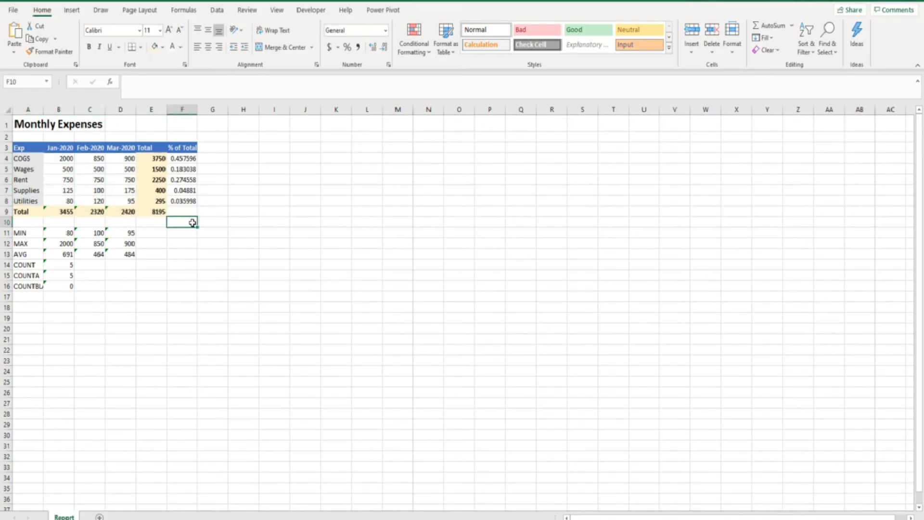
{"action": "left_click_drag", "start_coordinate": [25, 147], "coordinate": [175, 148]}
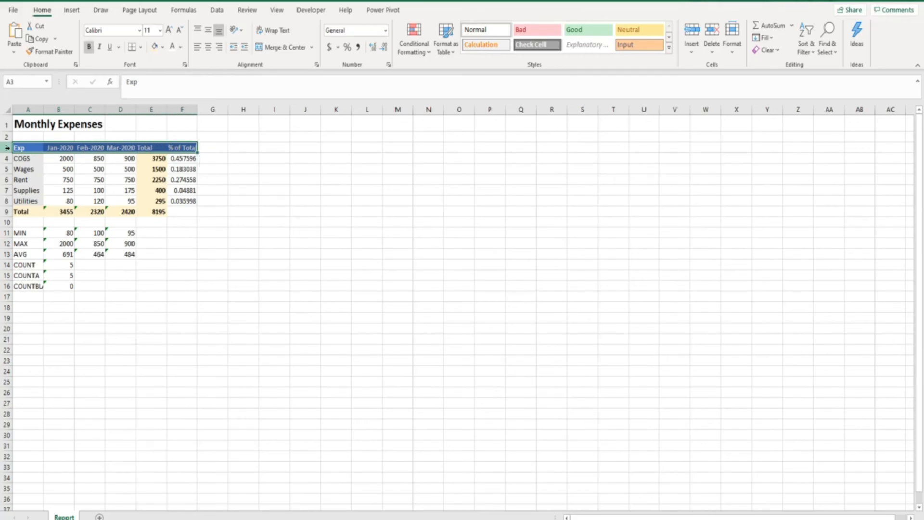
- Heighten header row 3 and widen columns B:F so the % of Total decimals show
{"action": "left_click_drag", "start_coordinate": [7, 152], "coordinate": [6, 159]}
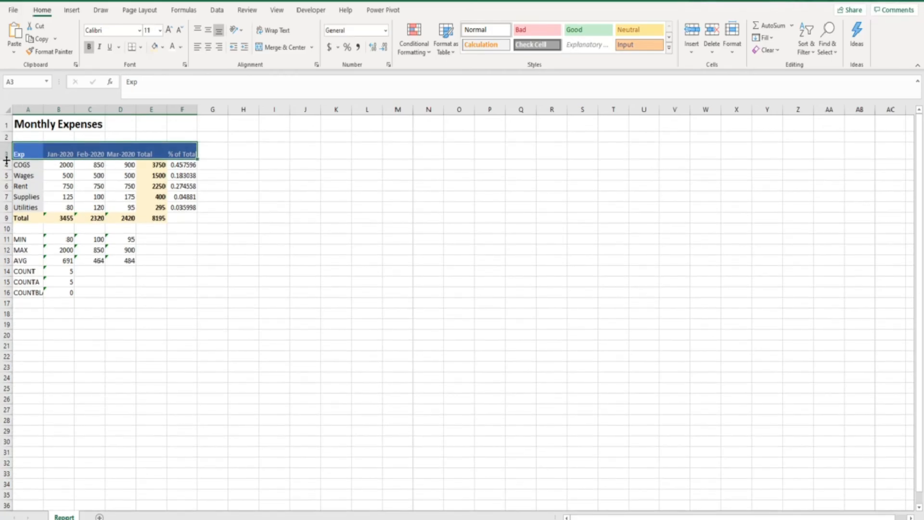
{"action": "left_click_drag", "start_coordinate": [61, 110], "coordinate": [174, 109]}
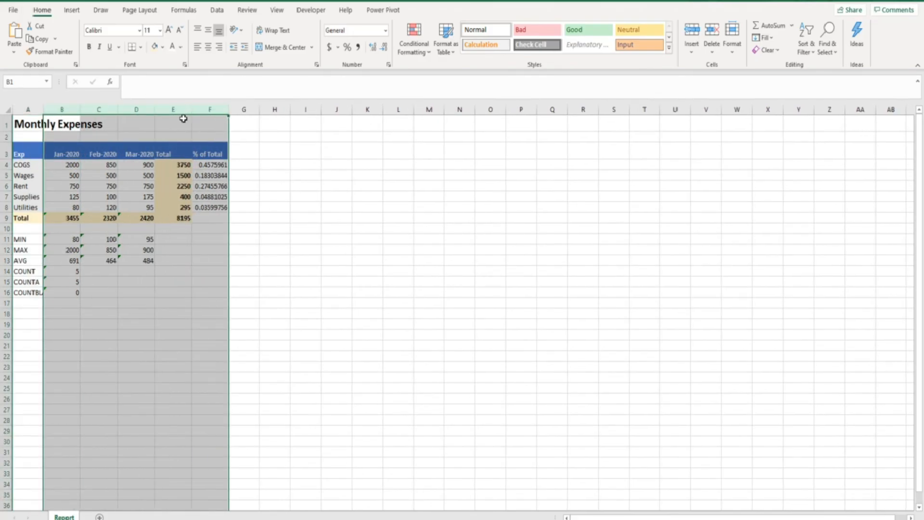
{"action": "left_click", "coordinate": [183, 119]}
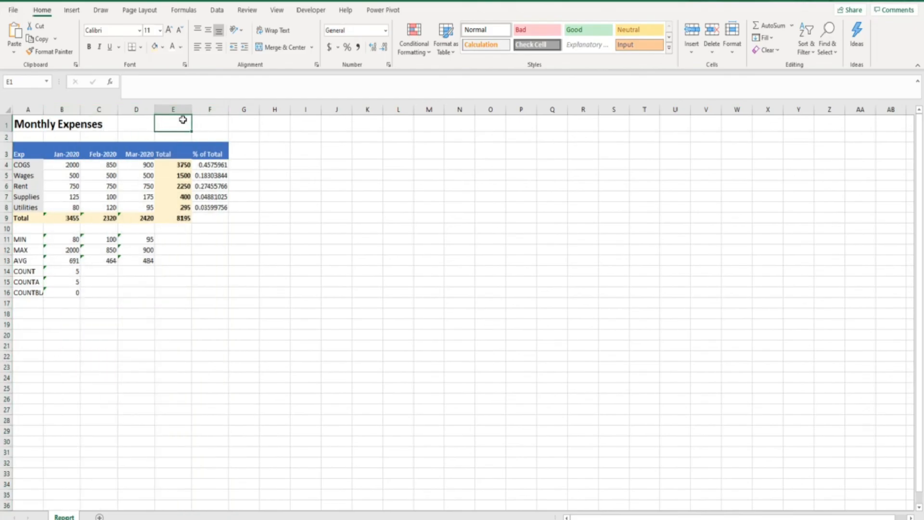